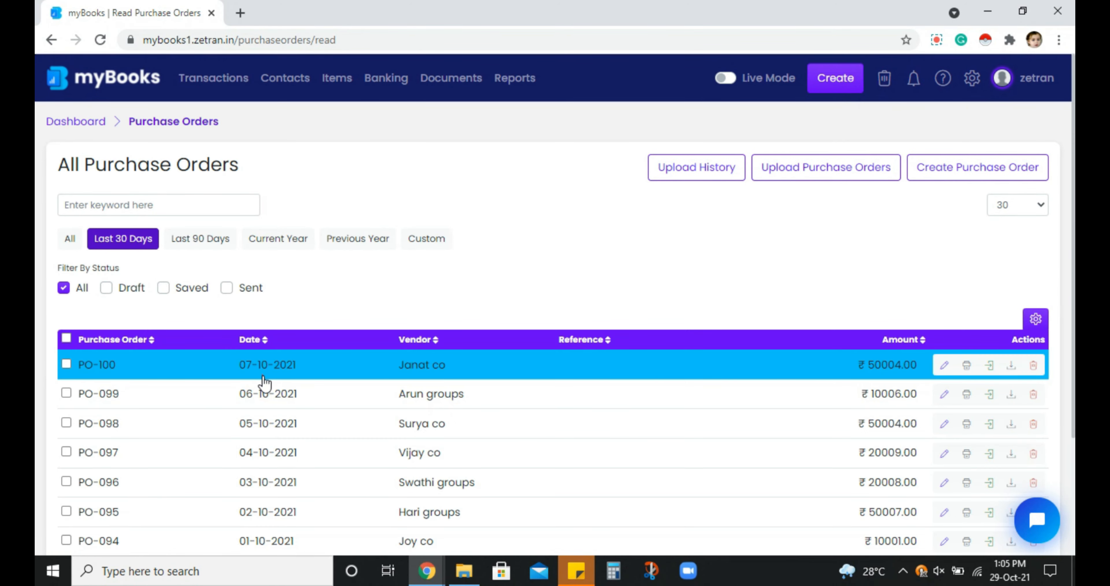
Start creating a new purchase order from the list of all purchase orders
drag(262, 375, 610, 446)
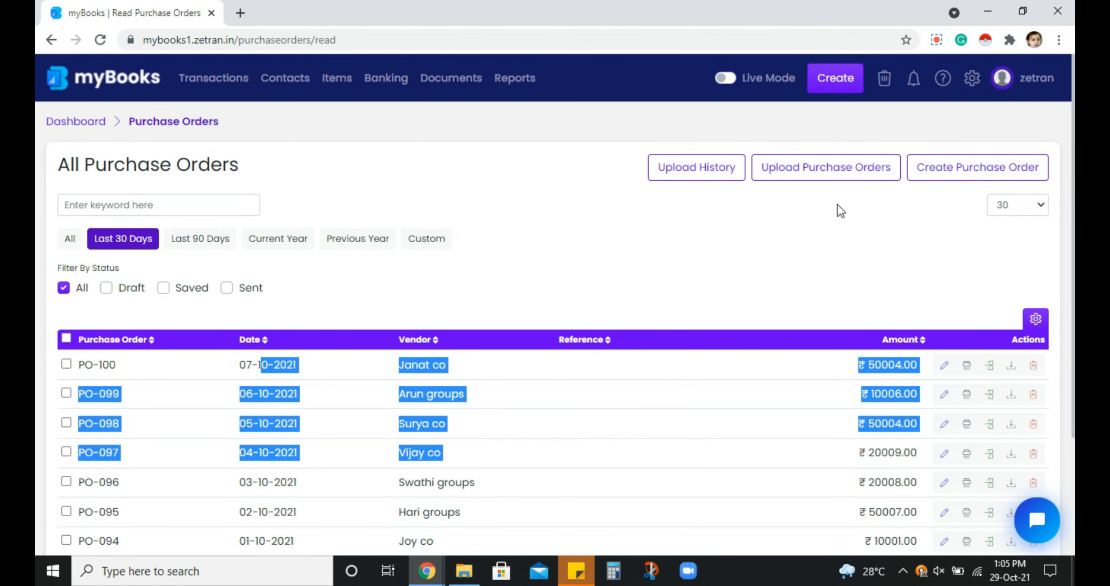
click(840, 208)
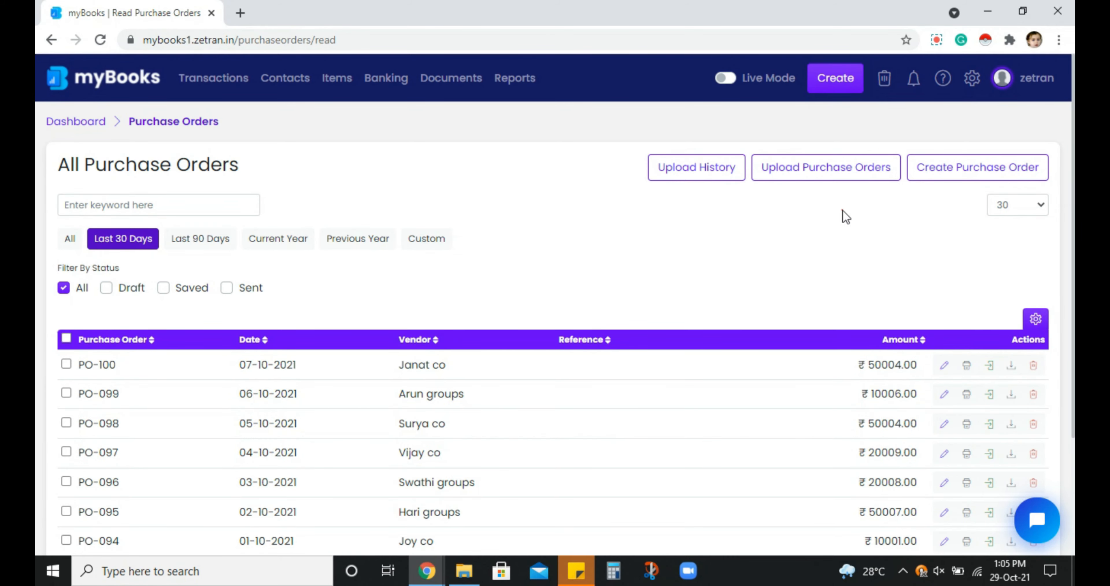
click(936, 177)
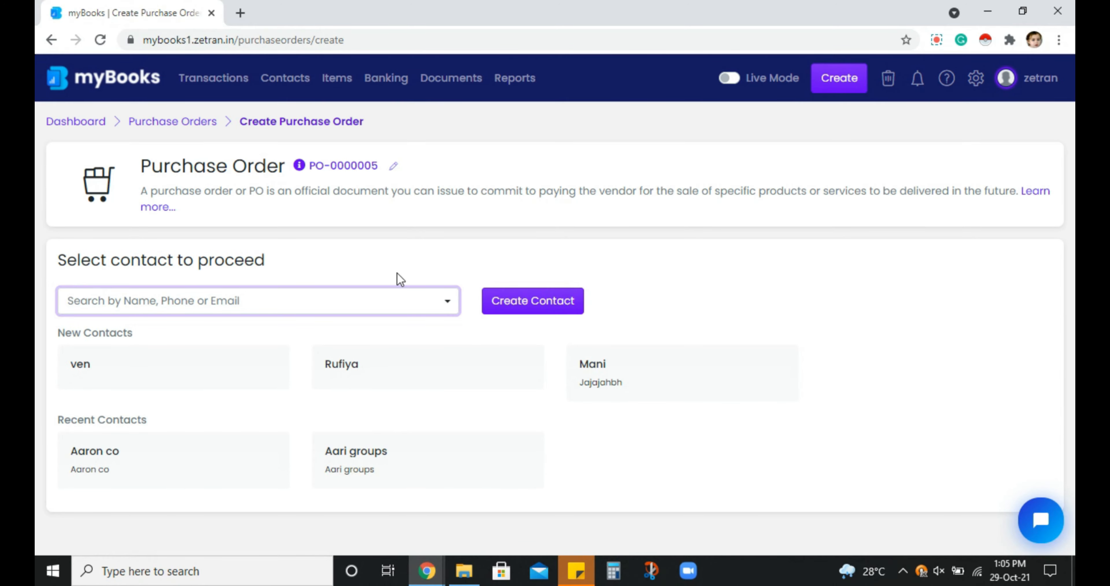
Choose the existing vendor Abram co as the contact for the purchase order
click(329, 304)
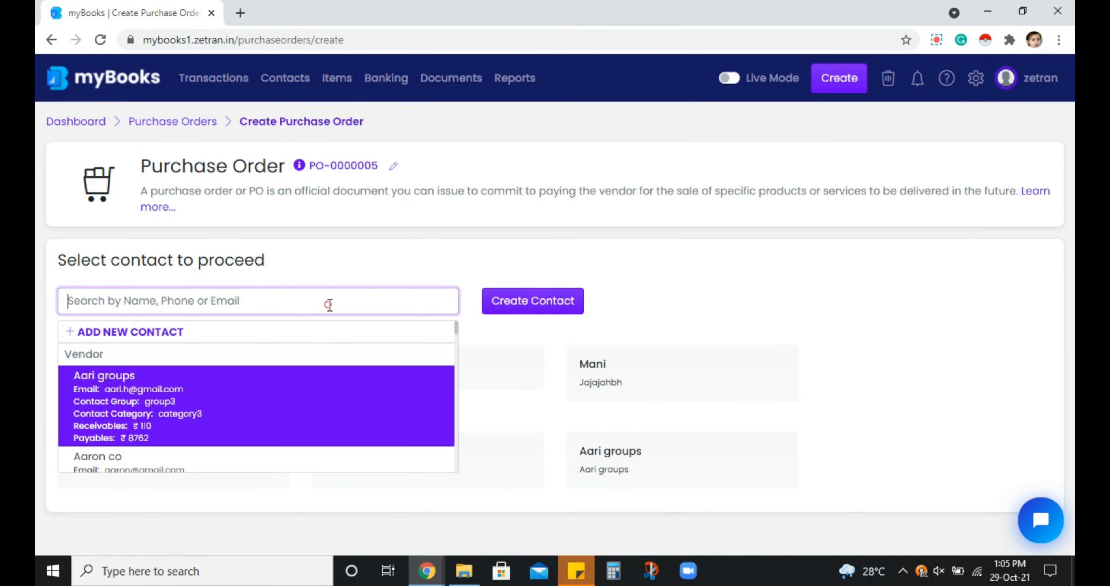
key(Down)
key(Down)
key(Down)
key(Down)
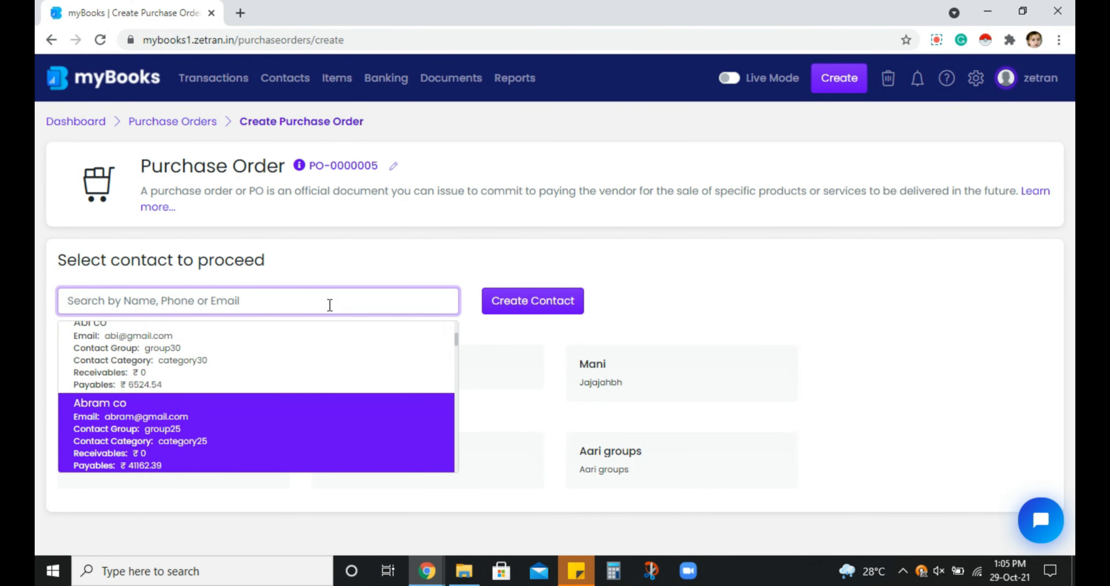
click(301, 428)
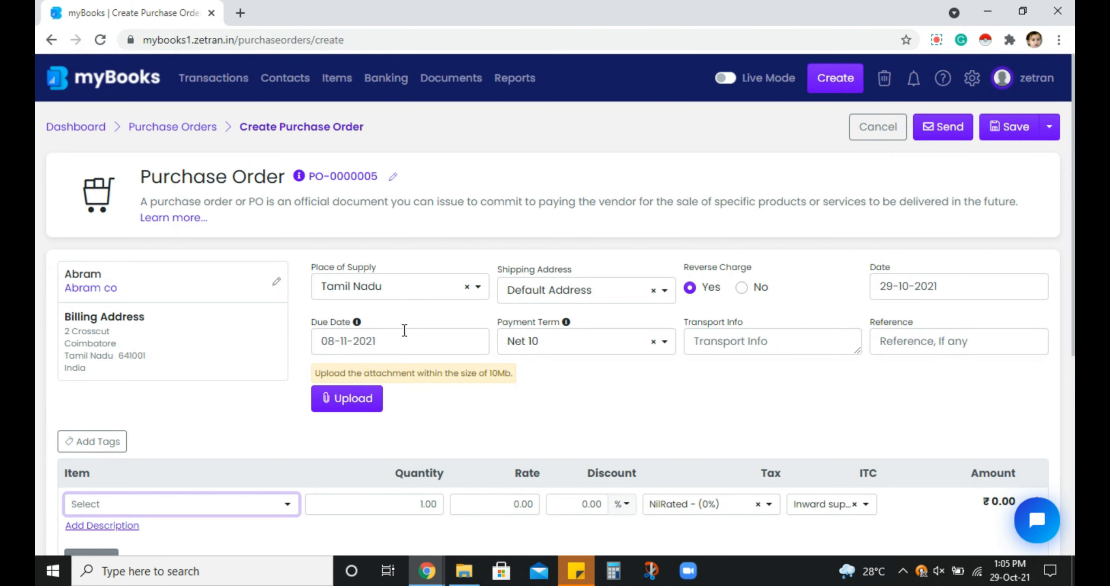
Set the due date to 09-11-2021 and reselect the Net 10 payment term
click(445, 345)
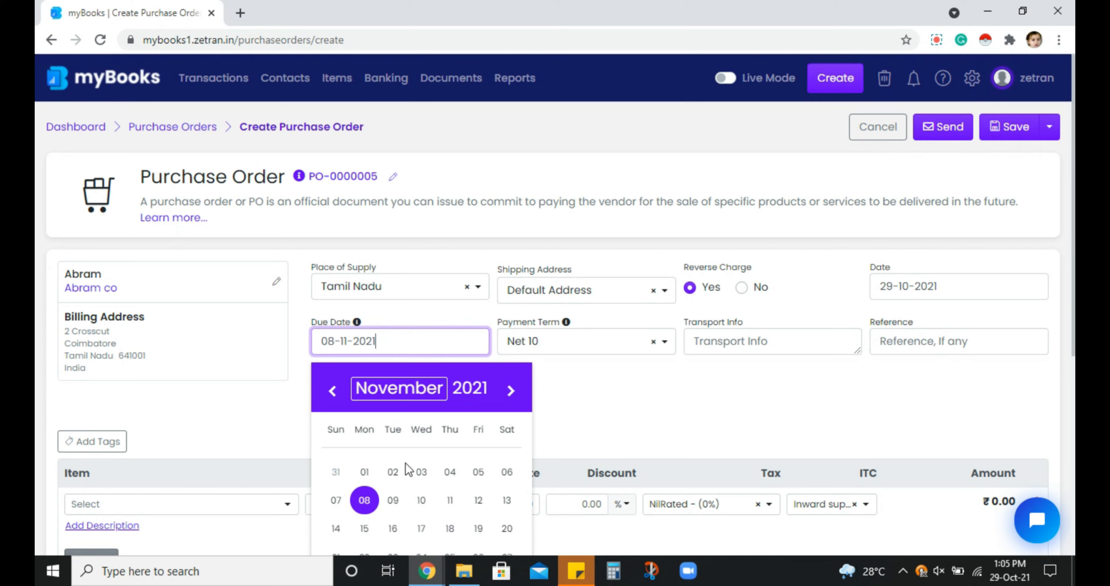
click(393, 501)
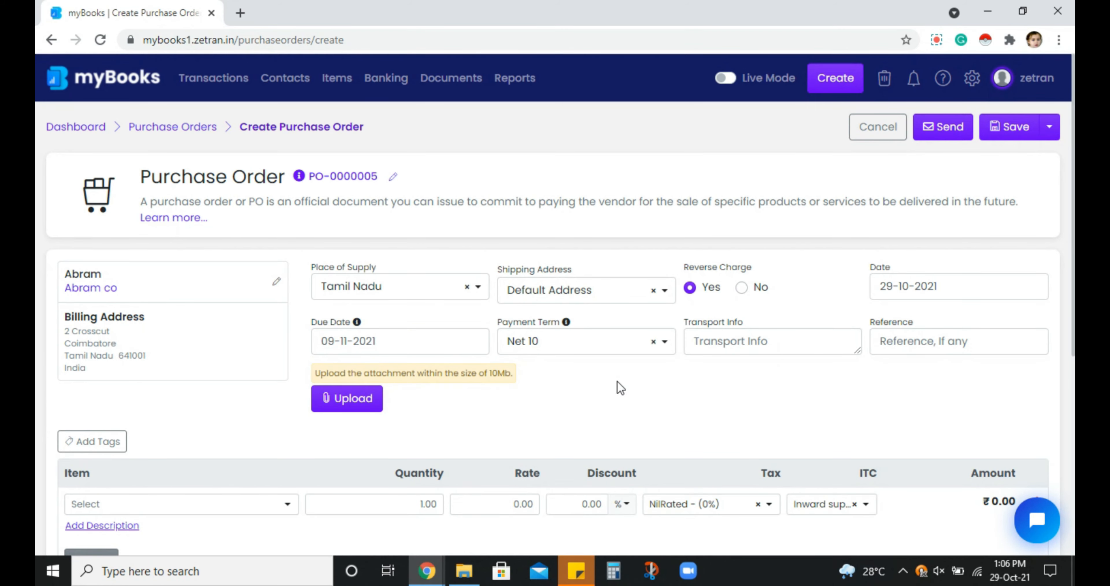
click(621, 349)
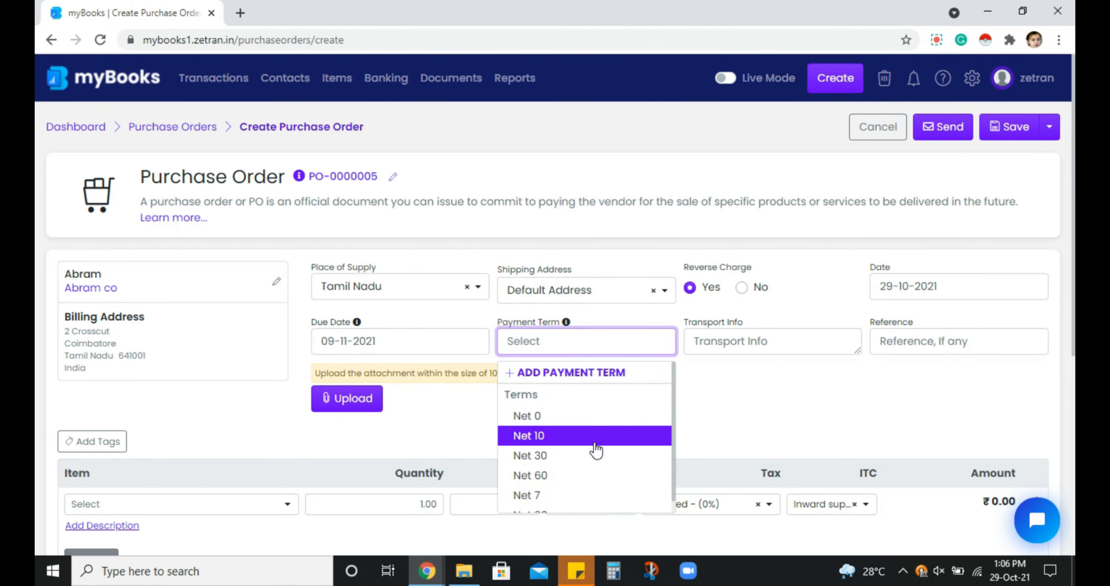
click(591, 434)
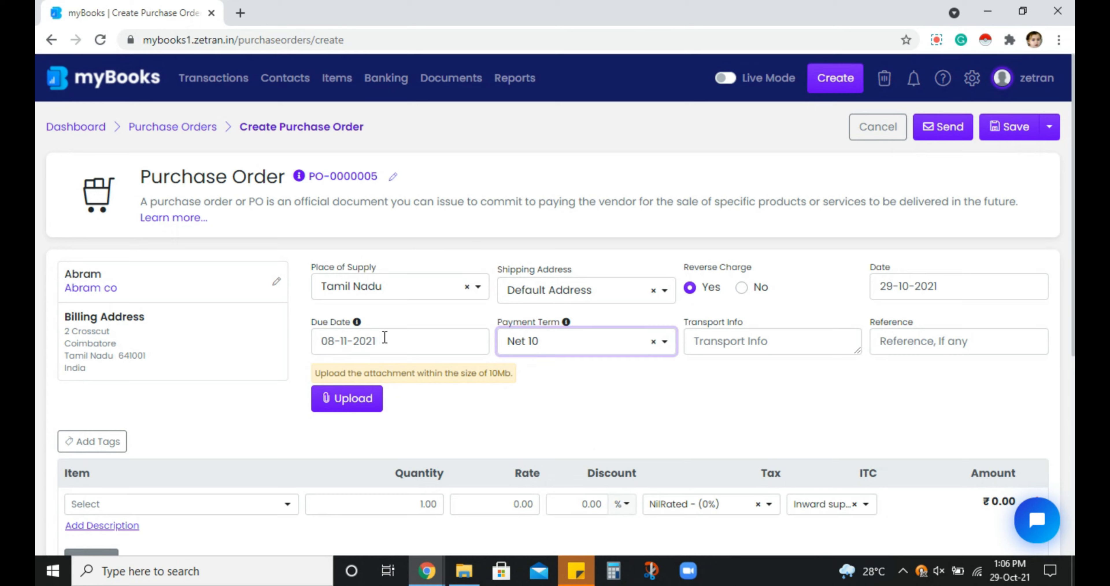
Fill in the order details with payment term Net 30, transport info Nil and reference Test
click(577, 343)
click(566, 453)
click(774, 339)
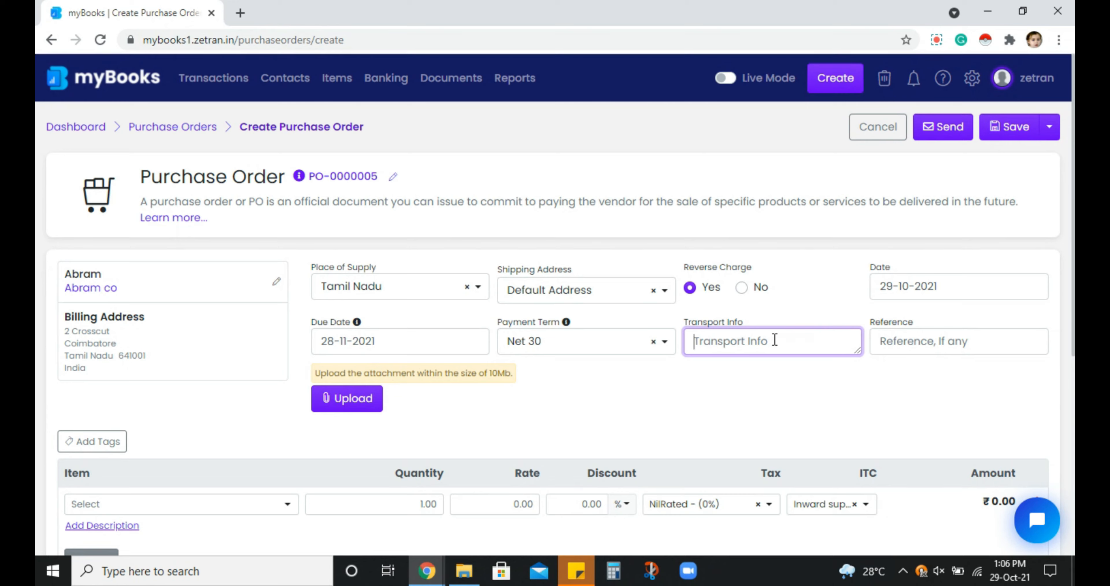
text(Nil)
click(902, 345)
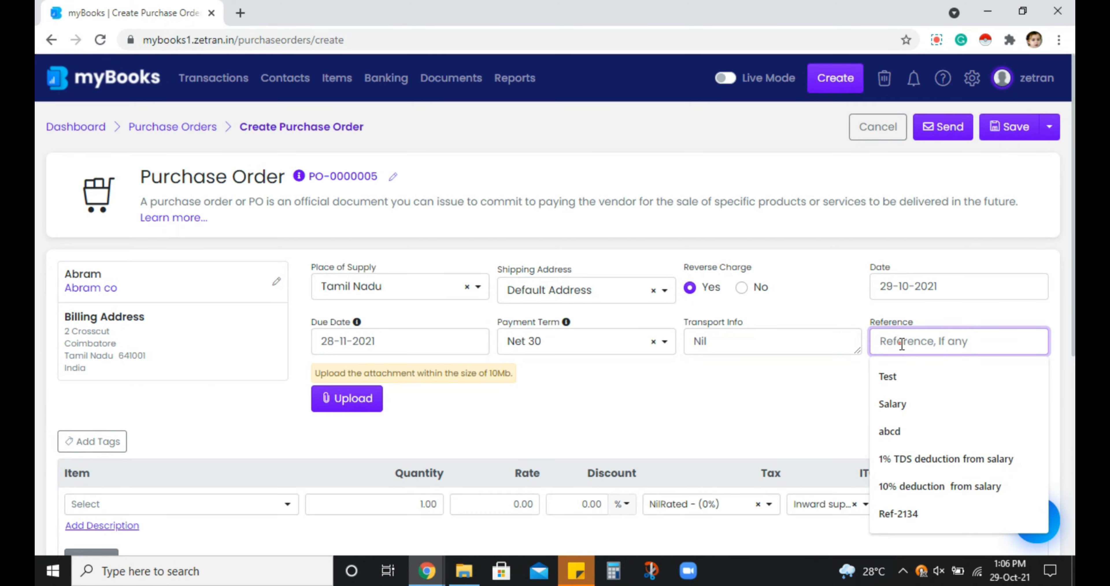
click(887, 376)
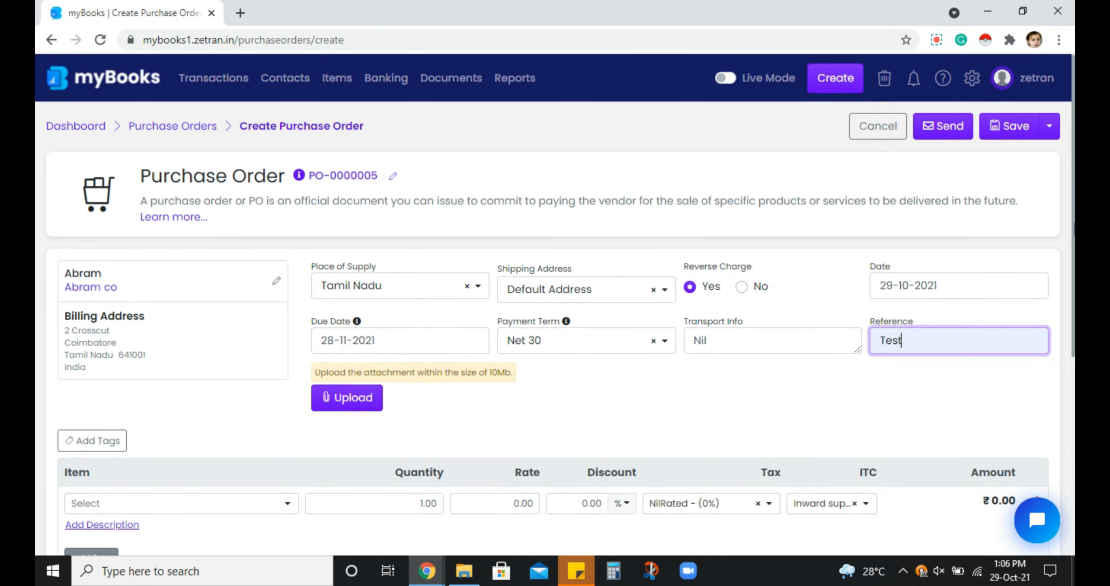
Select the product Artichoke. as the item in the first row of the purchase order
scroll(555, 327, down, 3)
scroll(555, 327, down, 1)
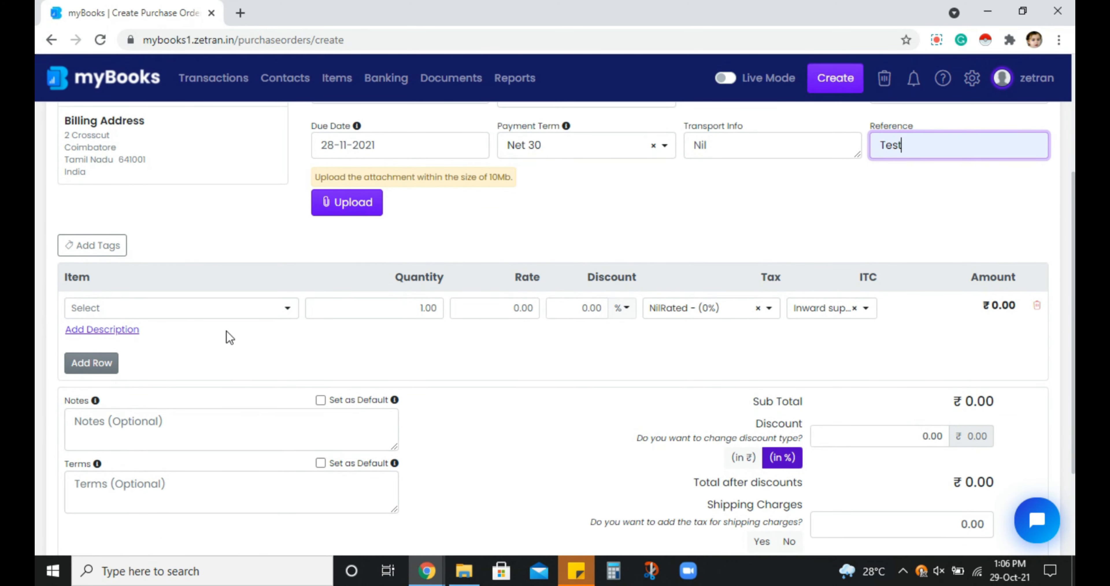
click(231, 311)
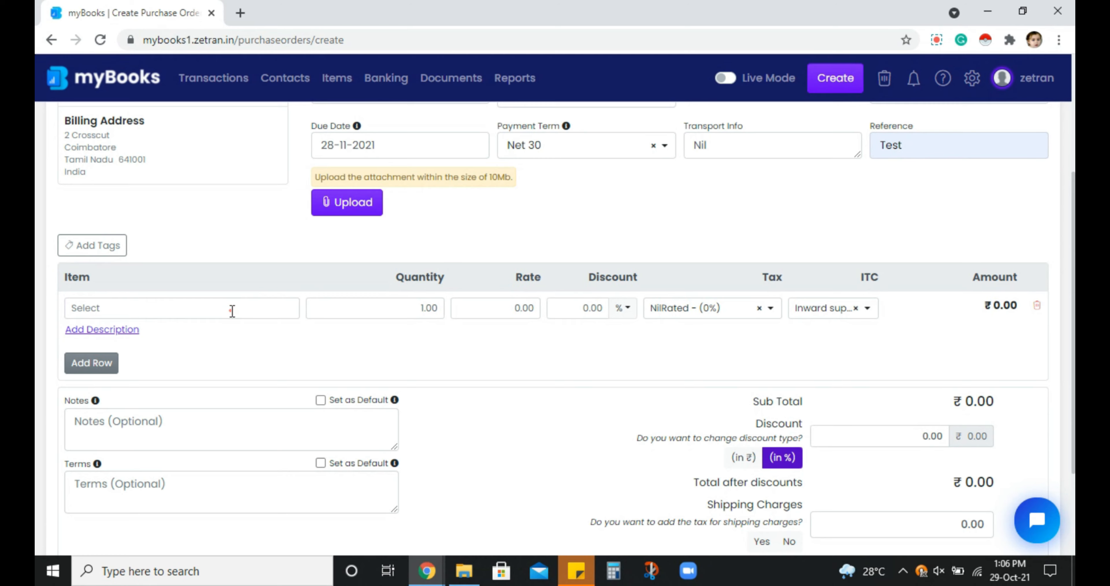
click(232, 311)
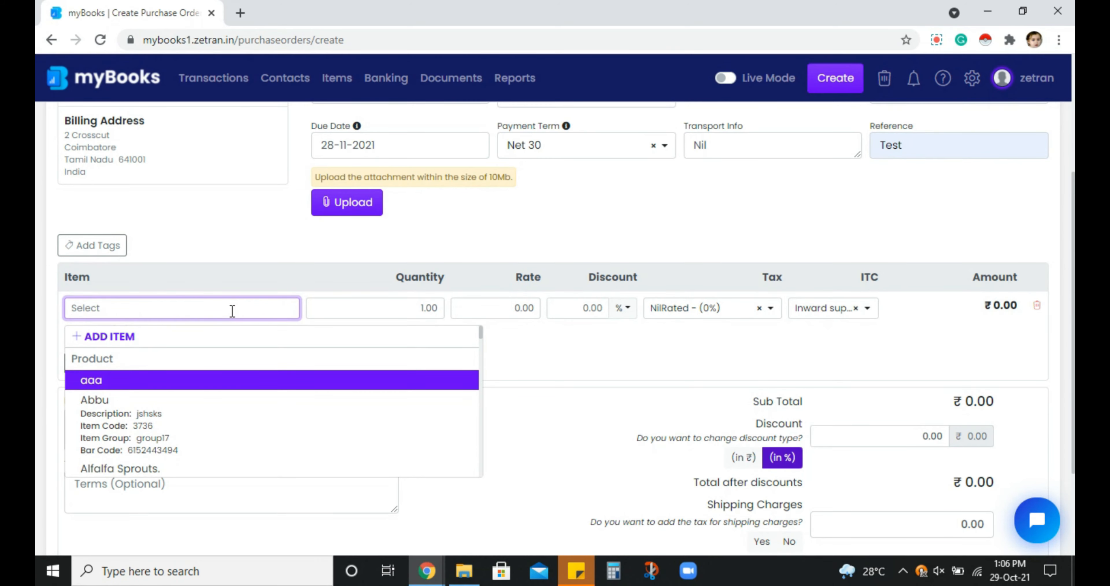
key(Down)
key(Down)
key(Down)
key(Down)
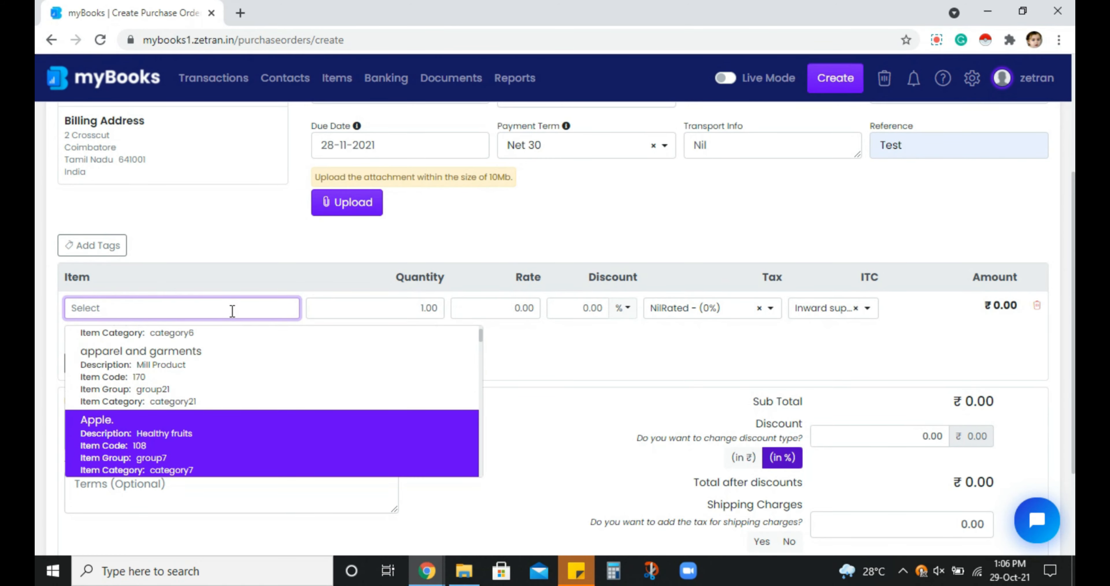
key(Down)
key(Down)
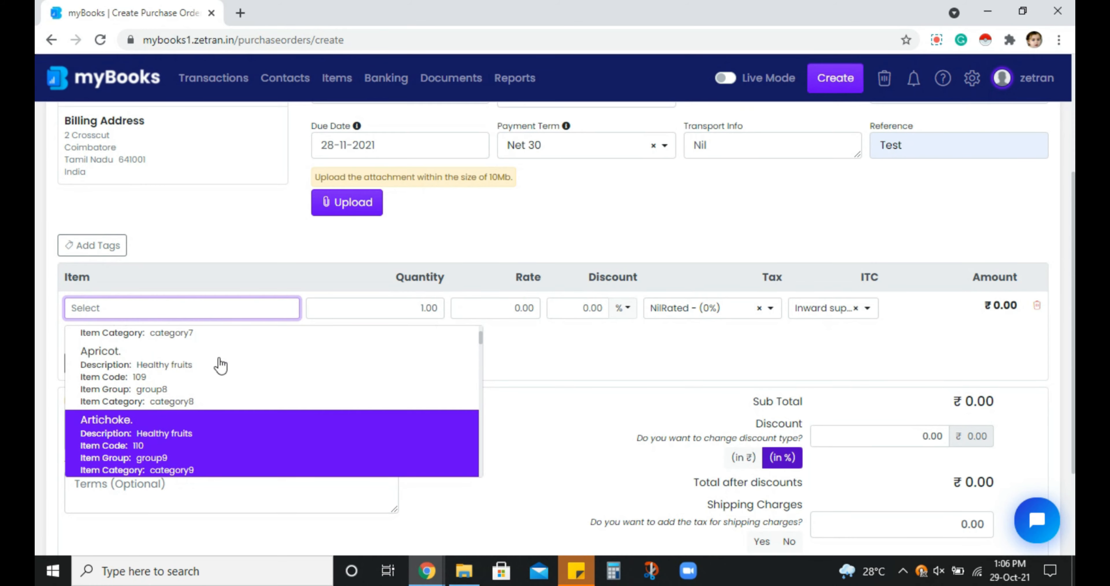
click(233, 451)
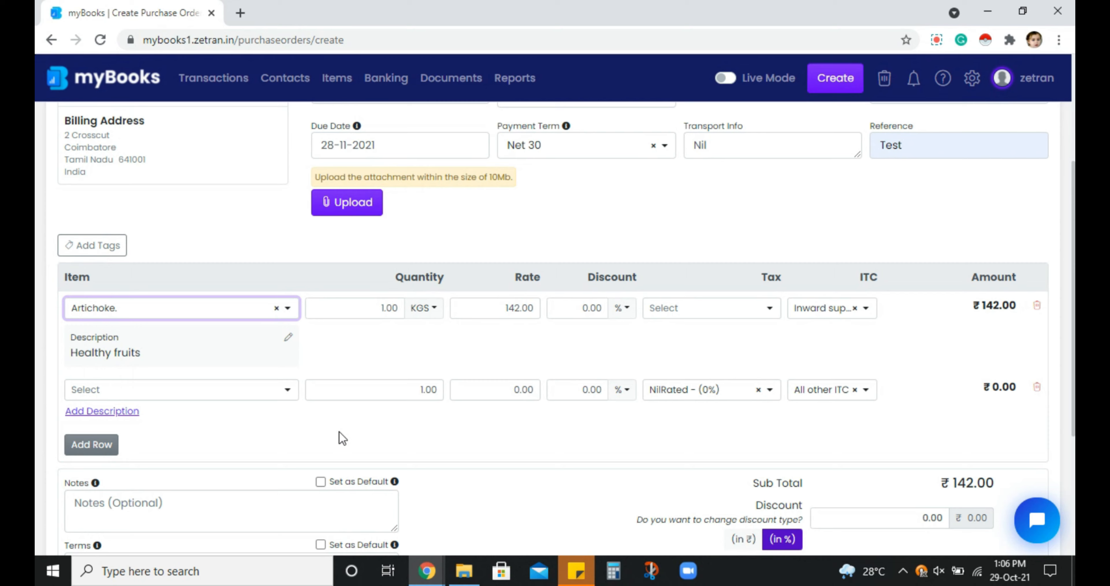
Set the Artichoke row's quantity to 11 and its discount to 10 %
click(342, 310)
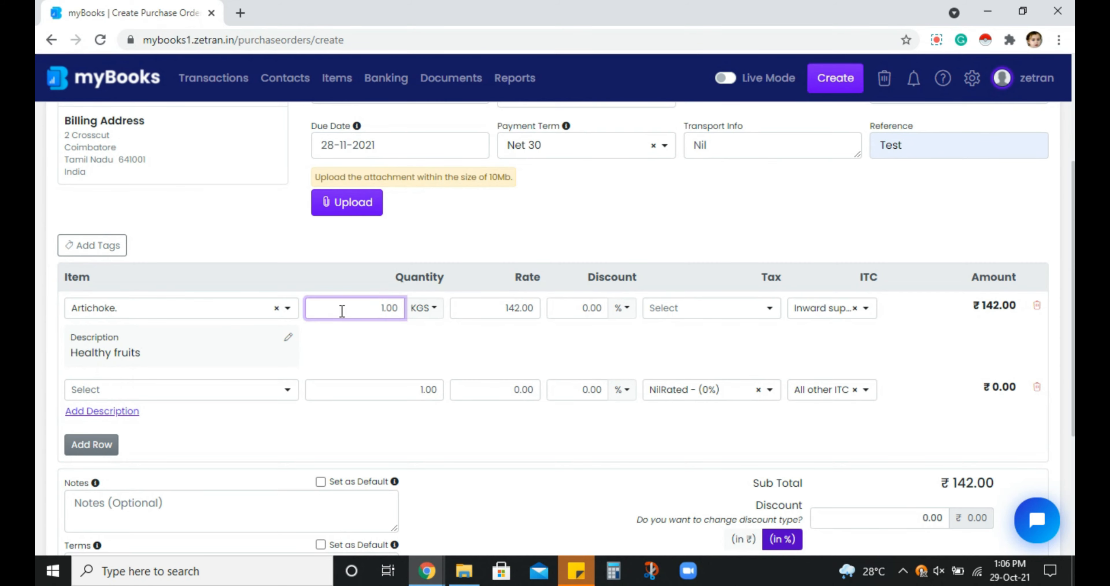
text(1)
click(489, 353)
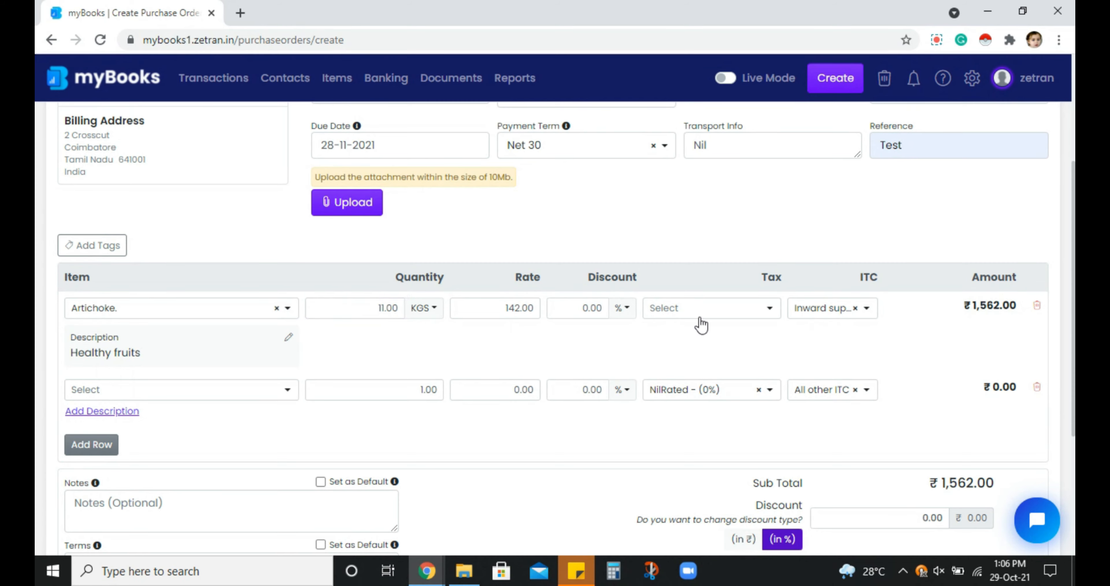
click(557, 313)
text(1)
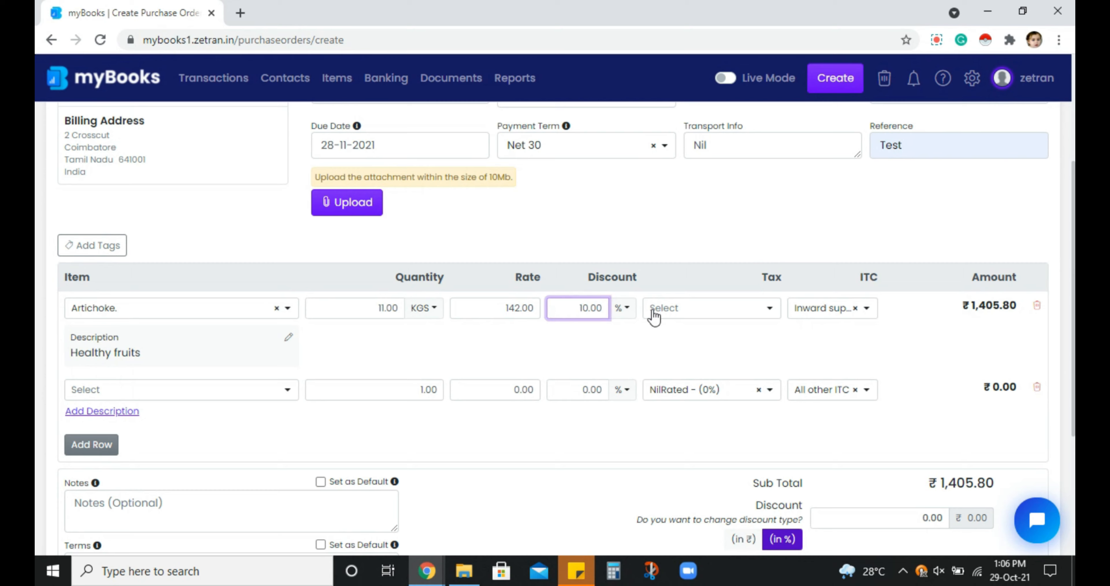
Apply the GST18 - (18%) tax group to the Artichoke row and set its ITC to All other ITC
click(698, 311)
click(698, 311)
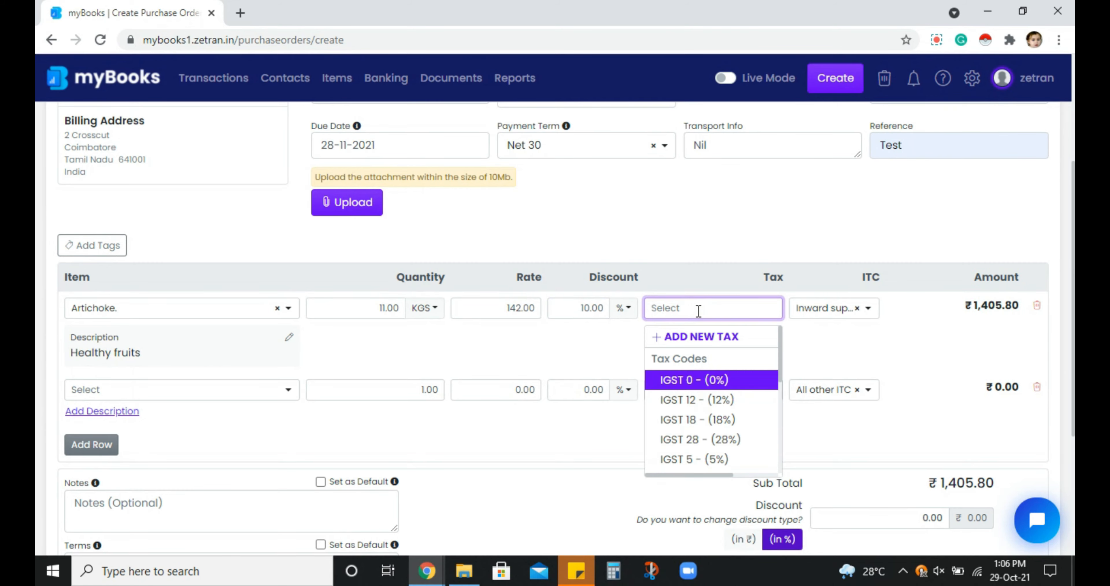
drag(783, 367, 783, 415)
drag(724, 474, 662, 471)
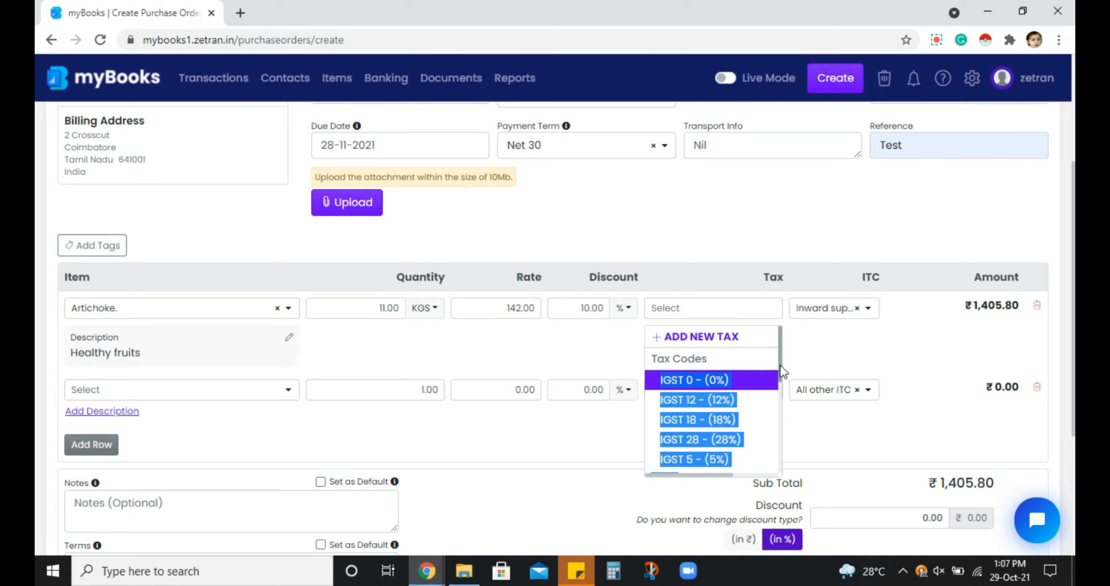
drag(783, 372, 791, 452)
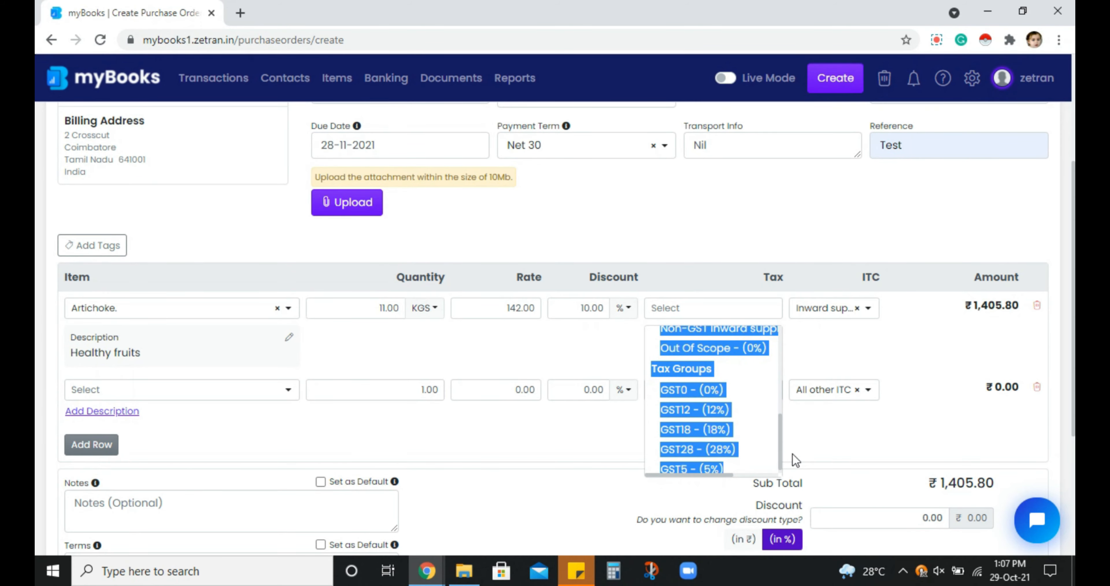
click(689, 425)
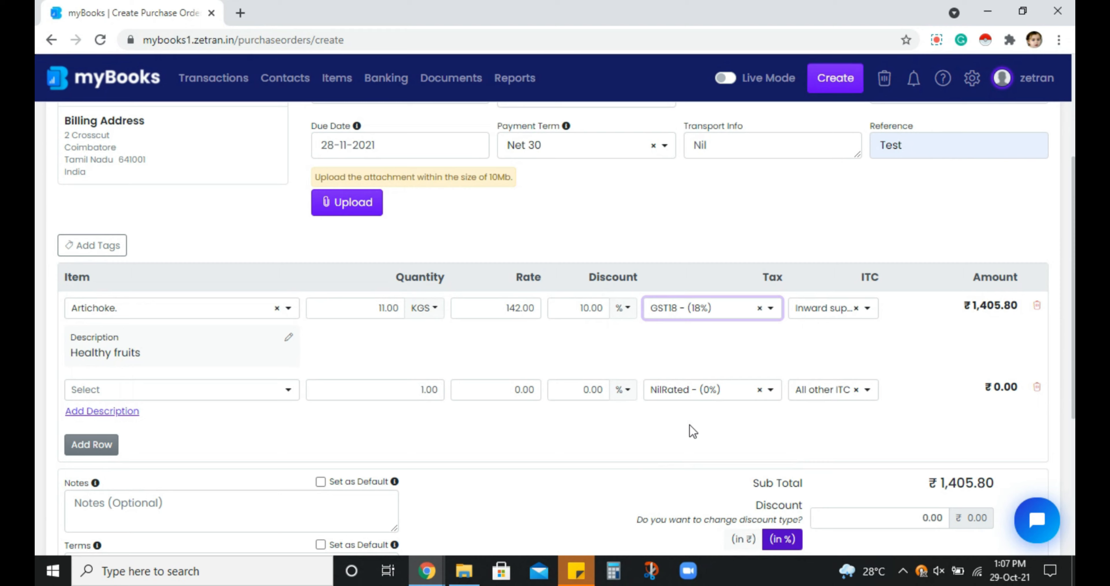
click(869, 308)
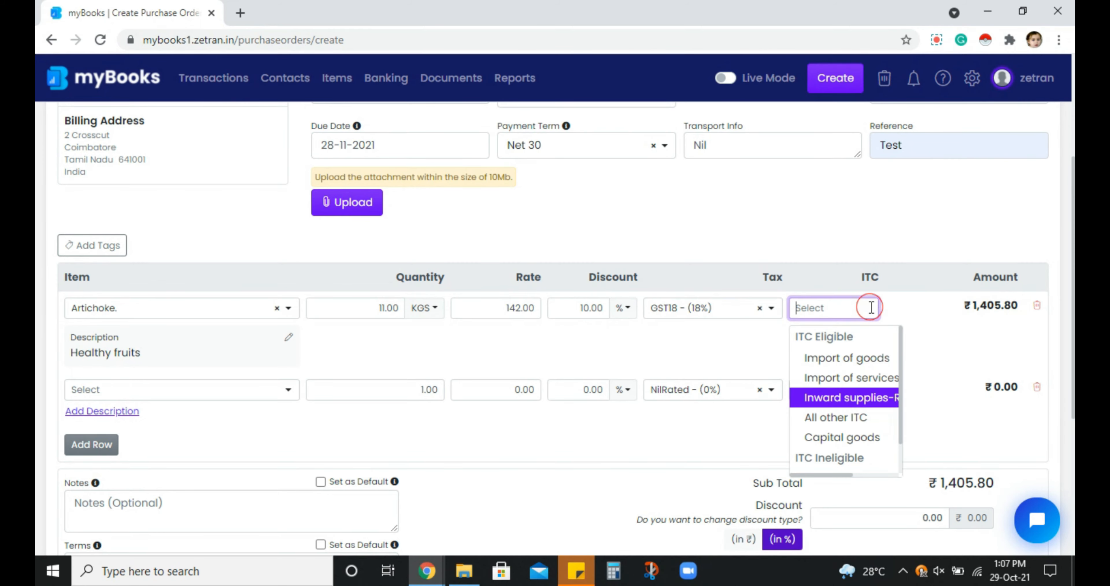
click(872, 418)
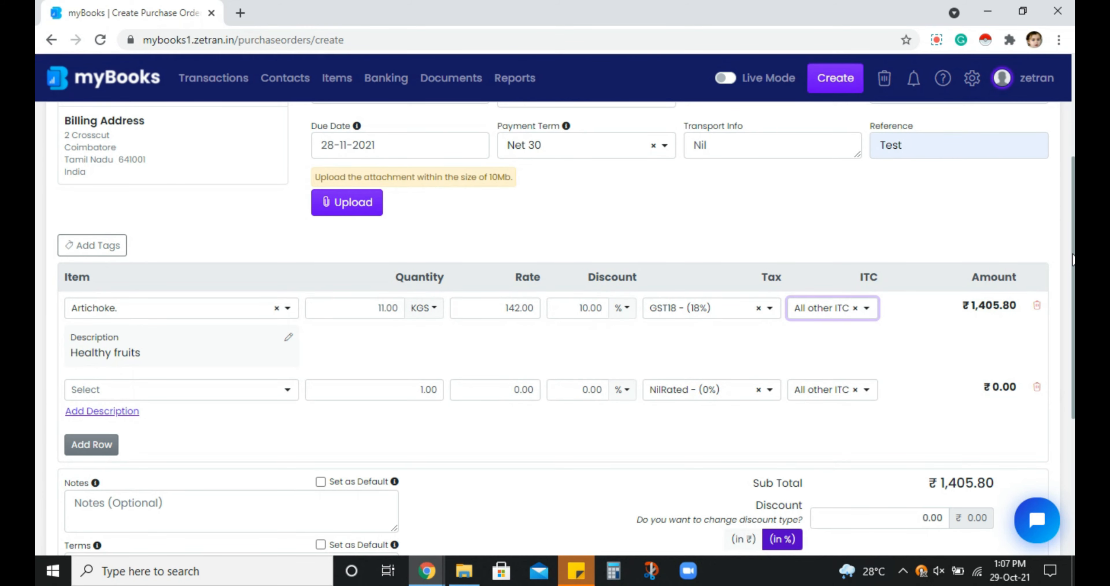
Enter Test as both the notes and the terms of the purchase order
scroll(508, 291, down, 5)
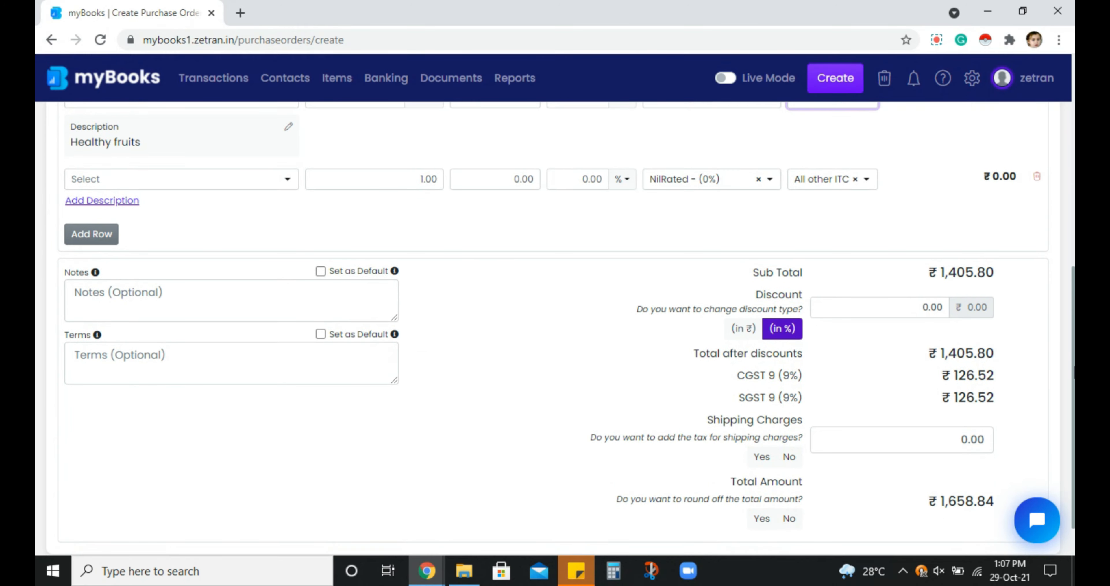
click(348, 297)
text(Test)
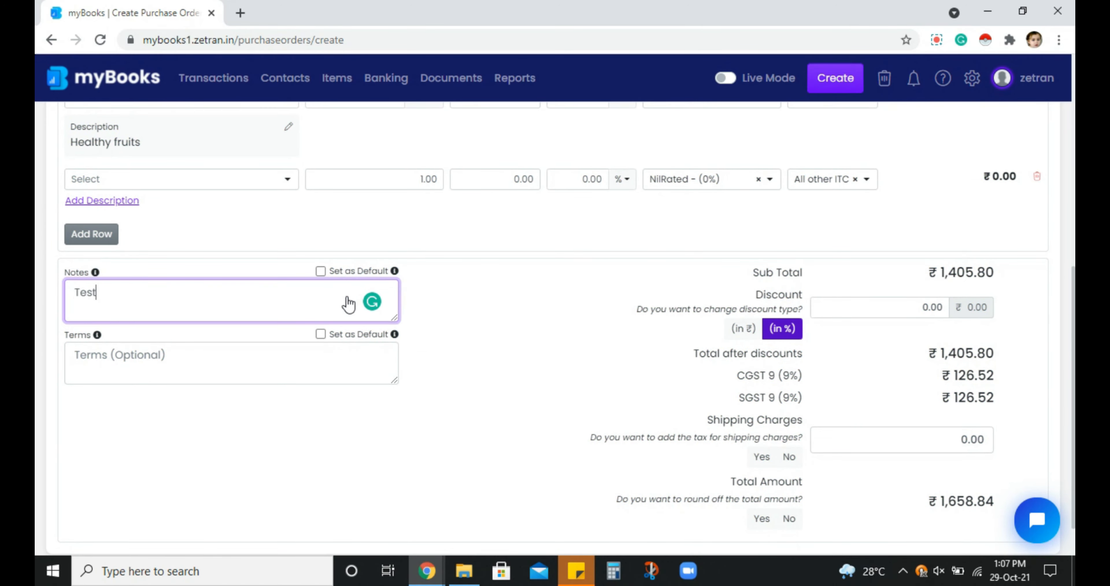
click(305, 352)
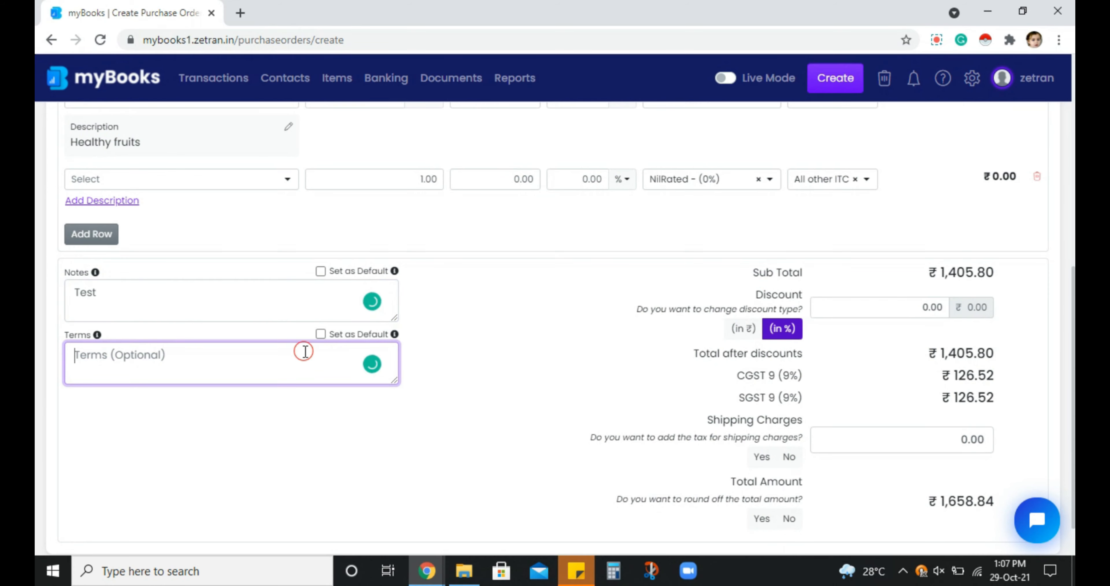
text(Test)
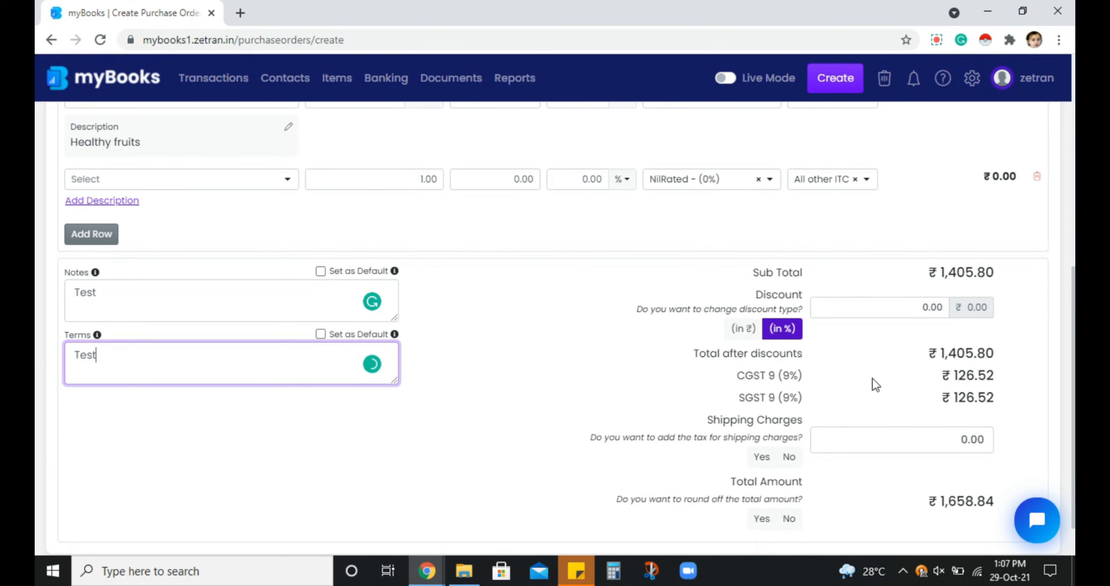
Set the purchase order's shipping charges to 300
click(872, 444)
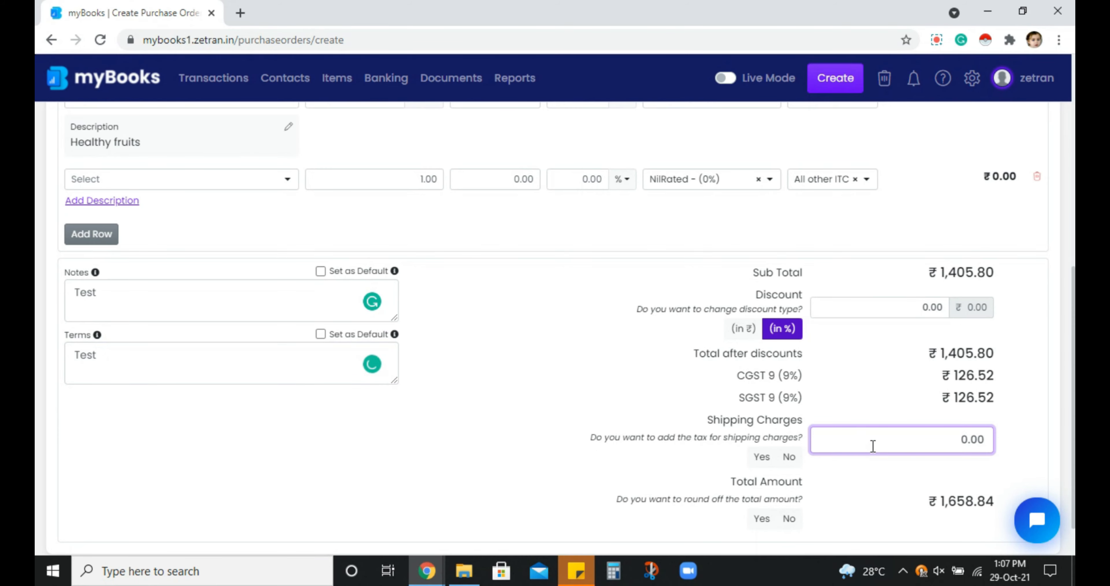
text(30)
click(1017, 436)
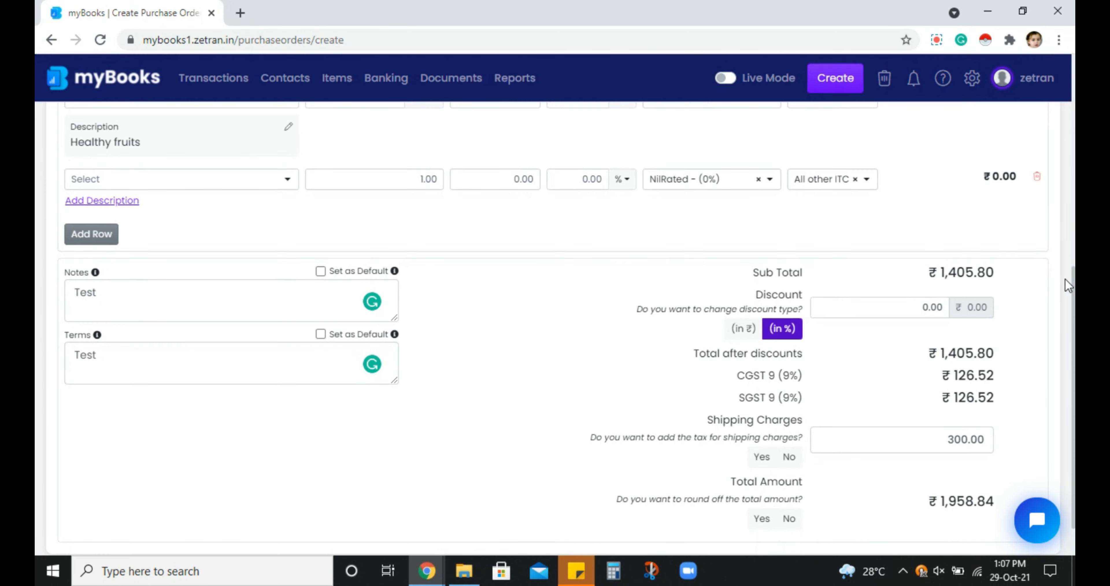
scroll(1073, 295, down, 2)
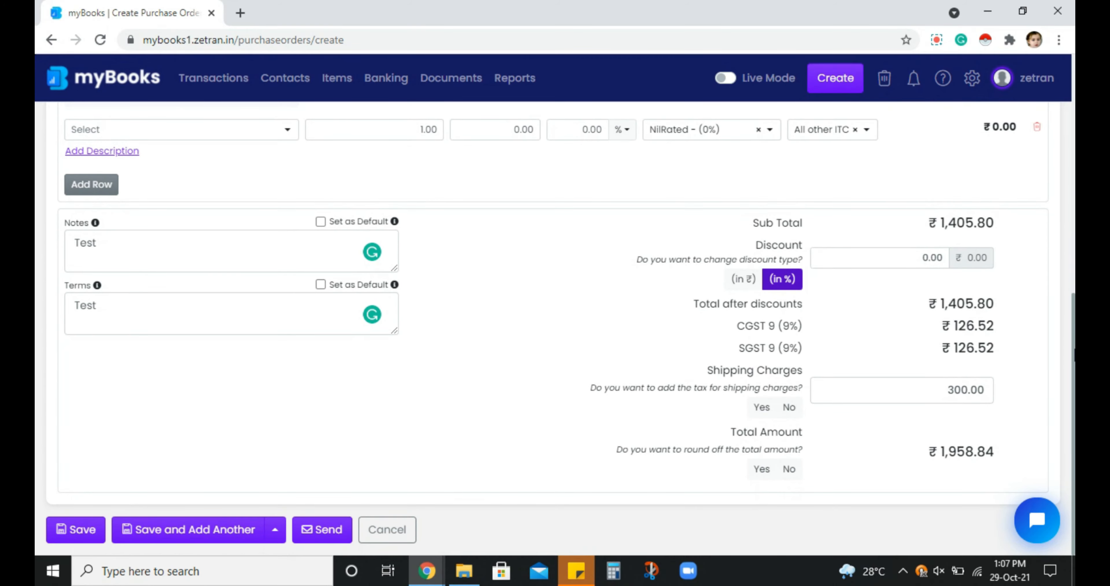
Enable rounding off of the total amount and save the purchase order
scroll(1073, 340, up, 1)
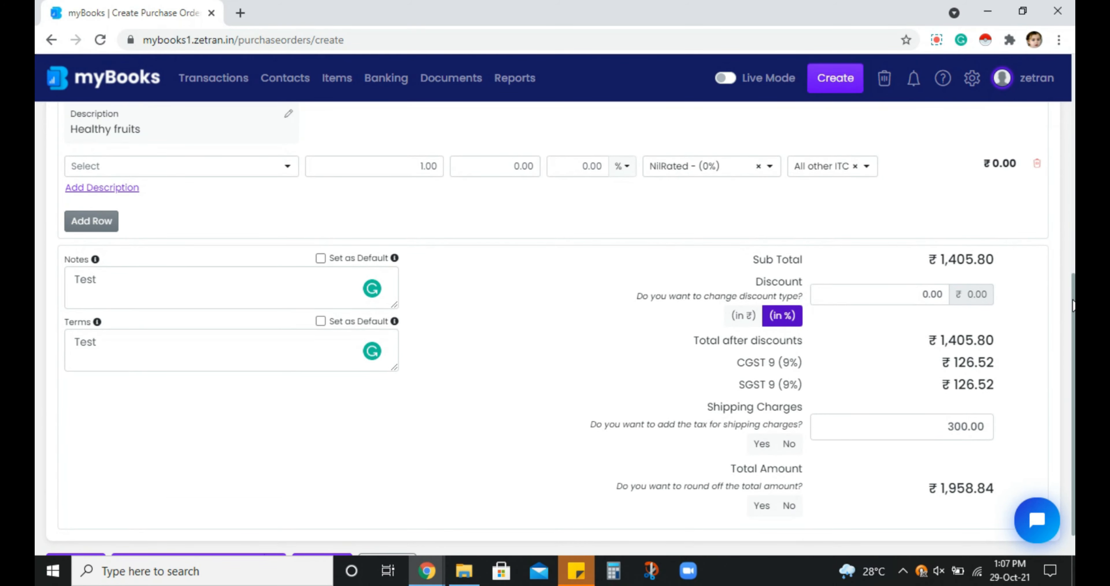
click(759, 507)
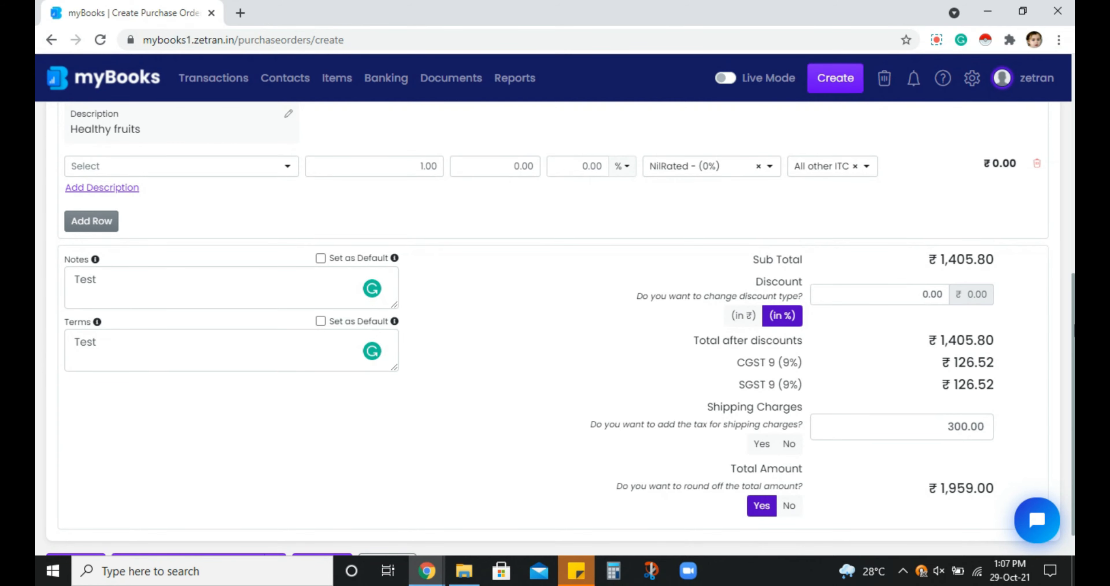
scroll(1073, 340, up, 8)
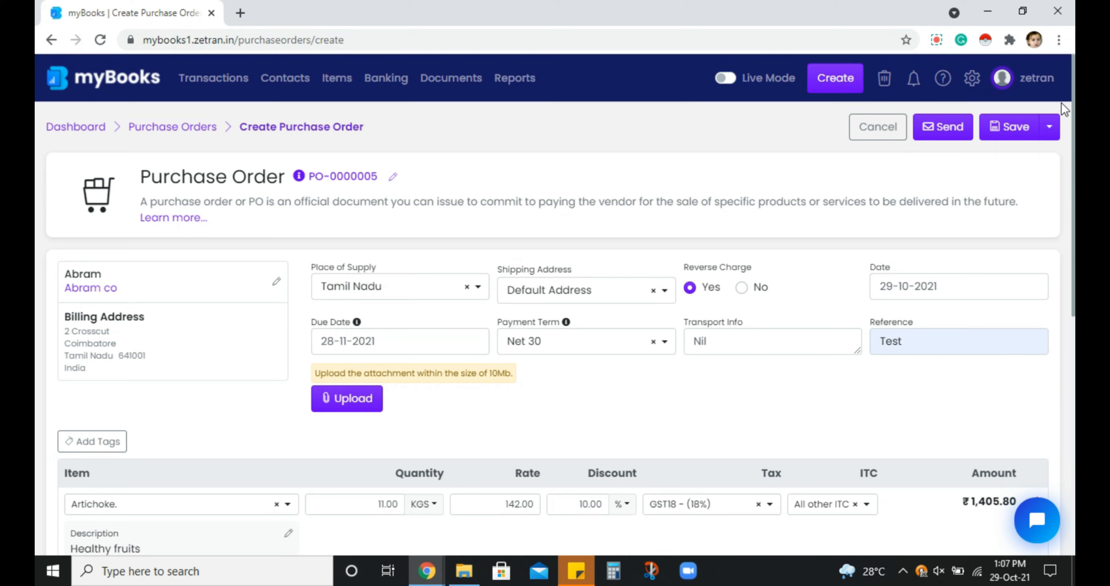
click(1012, 138)
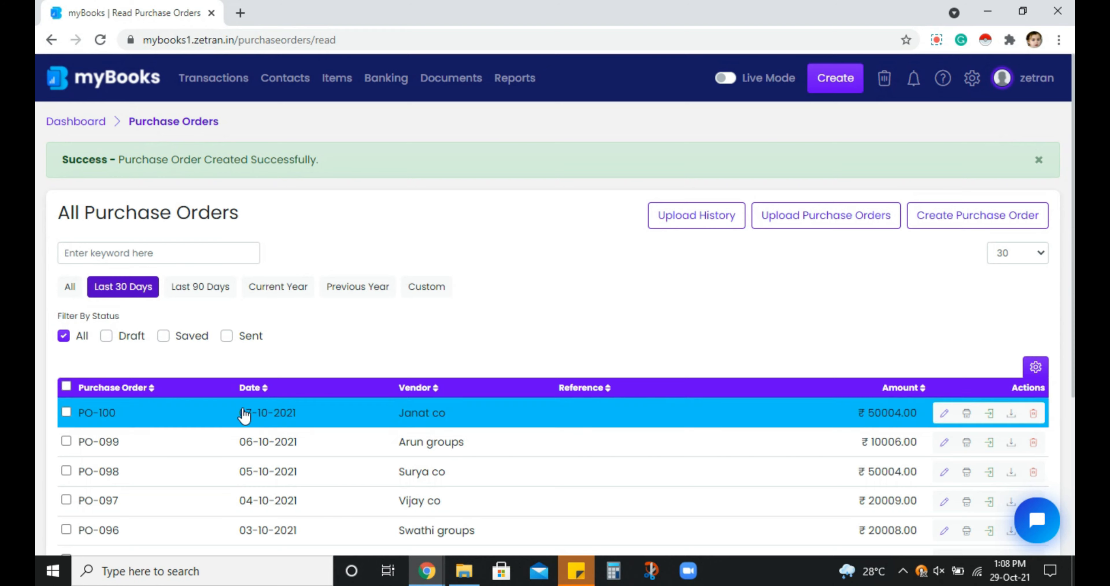
Sort the purchase orders by date with the newest first, and review the newly created order's document before closing it
click(264, 388)
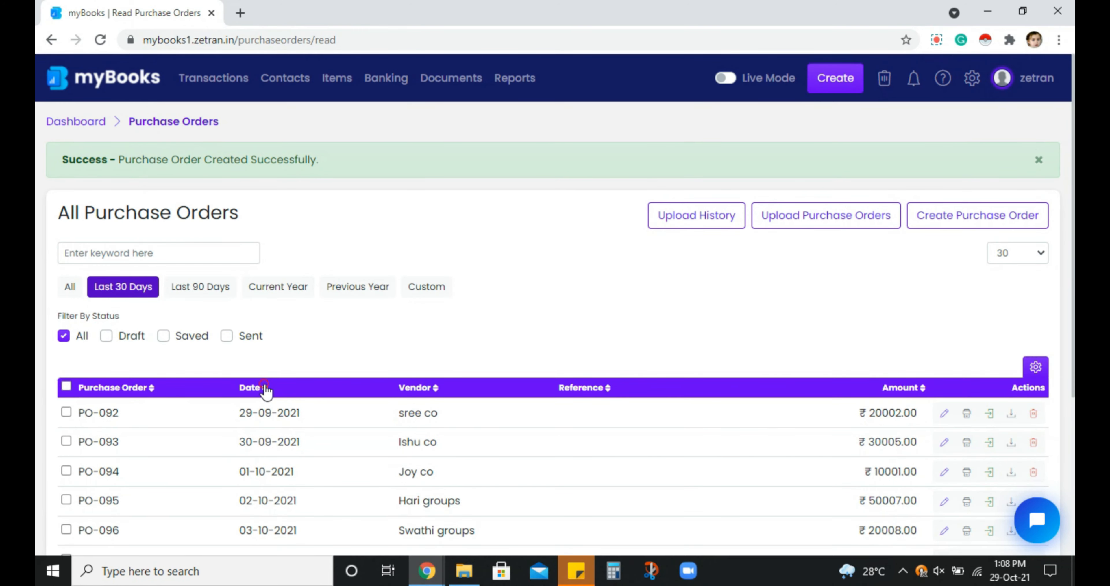
click(263, 388)
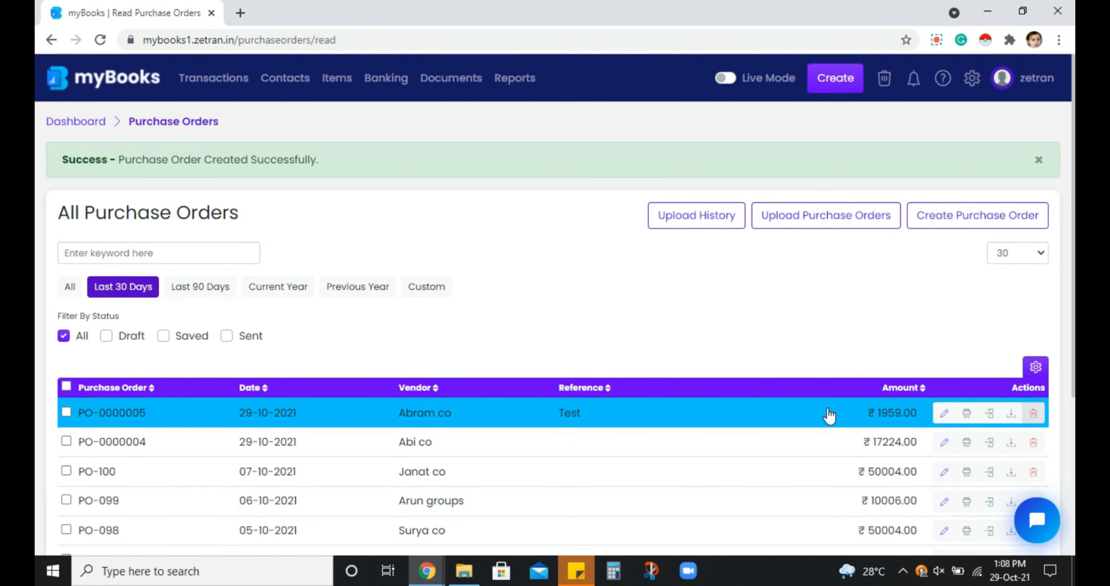
click(592, 369)
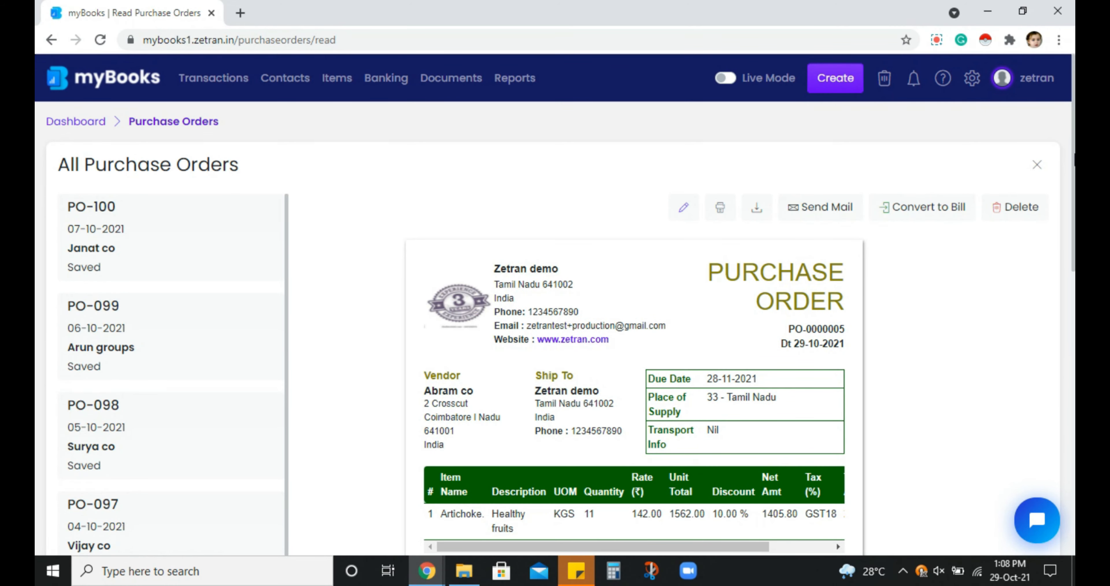
scroll(633, 387, down, 2)
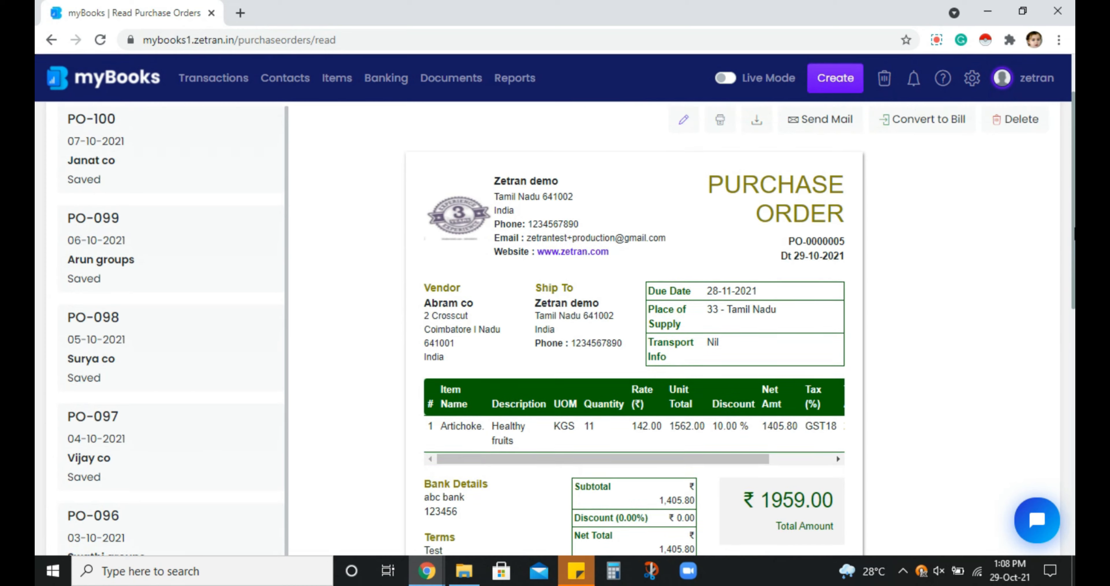
scroll(633, 388, up, 2)
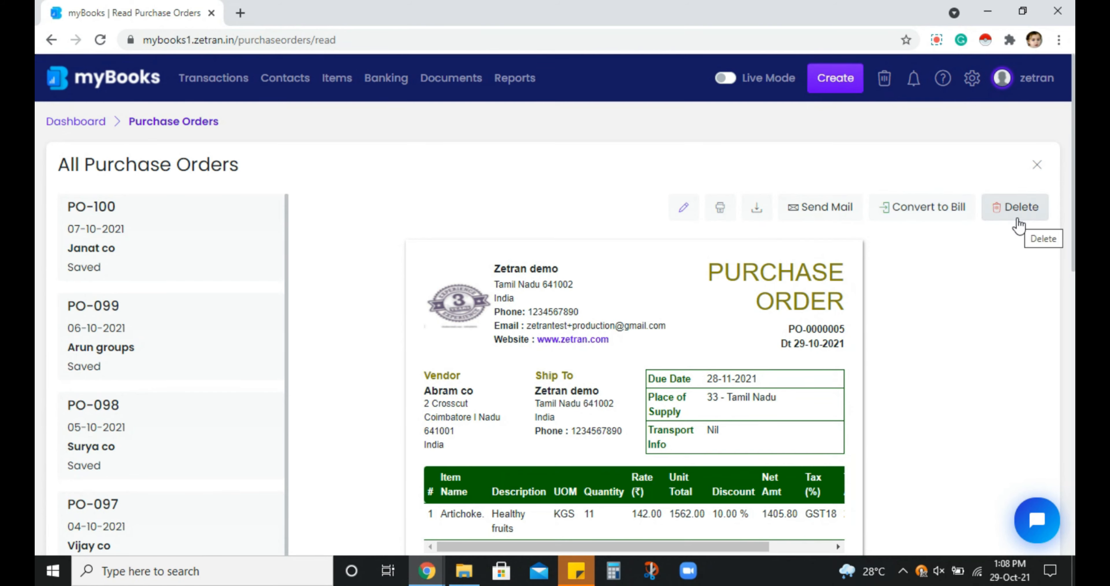
click(1037, 165)
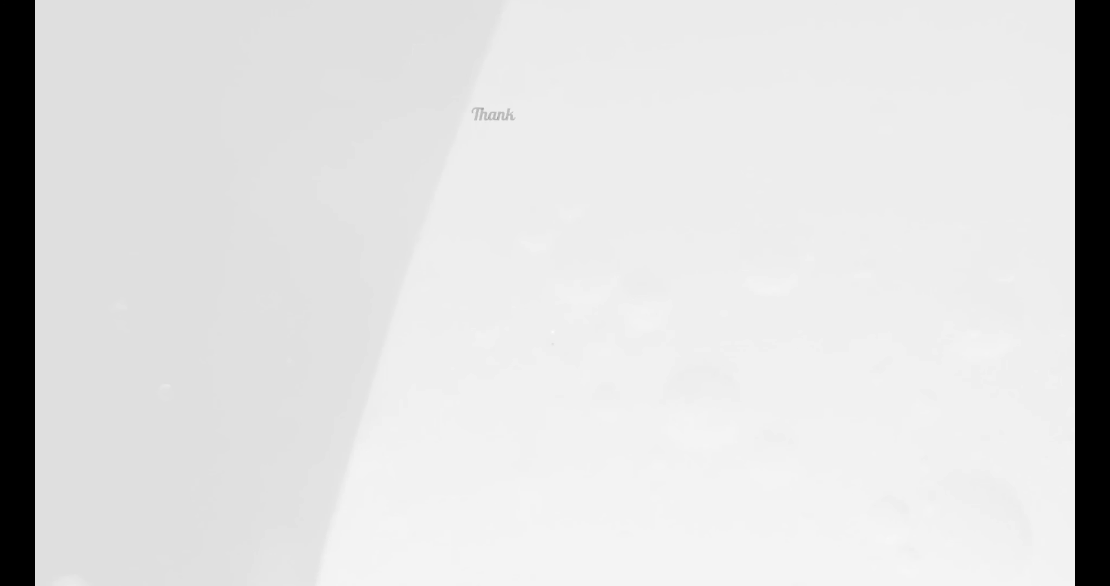